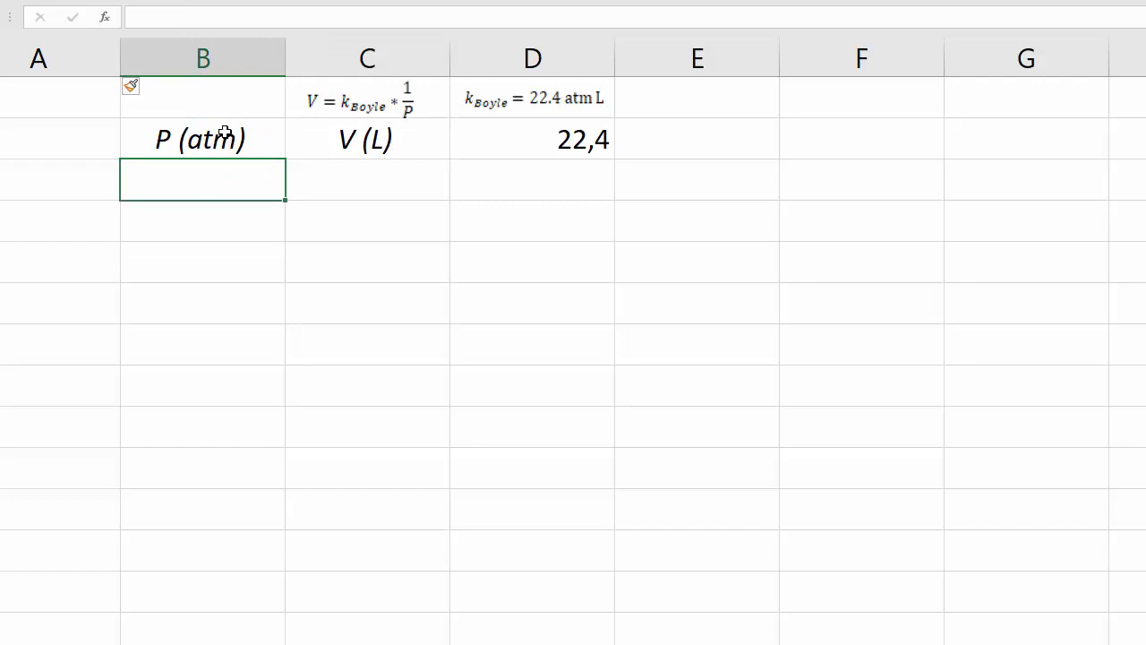
- Enter pressures 0,1 and 0,2 in B3 and B4 and extend the series down to 2 in B22
type("0,1")
key("Return")
type("0,0")
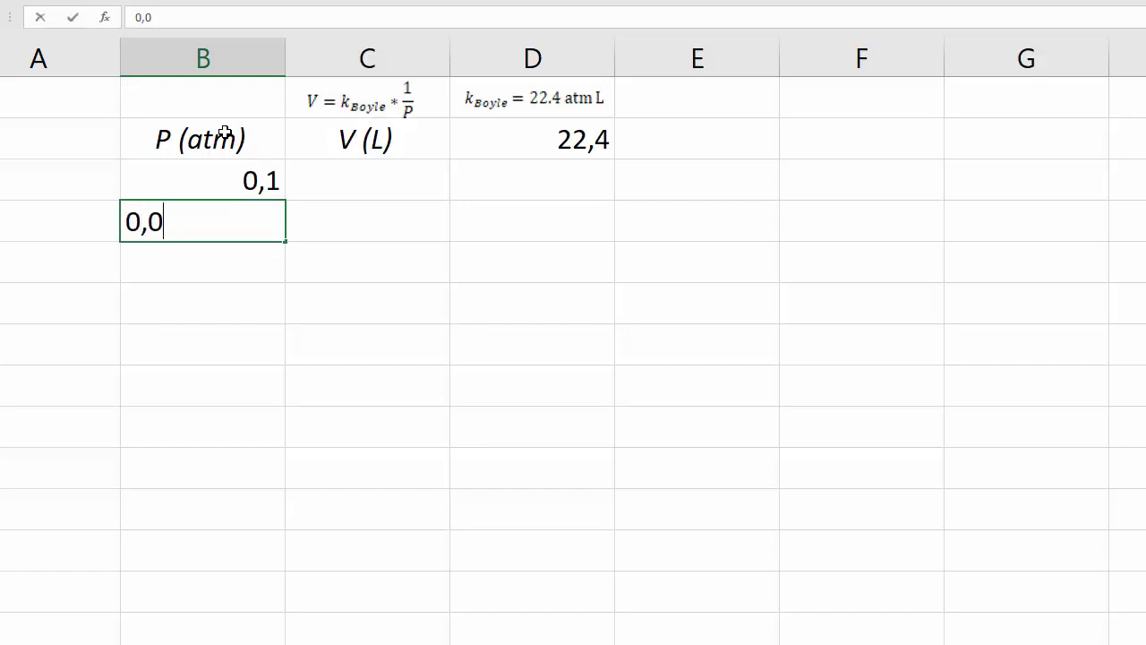
key("BackSpace")
type("2")
key("Return")
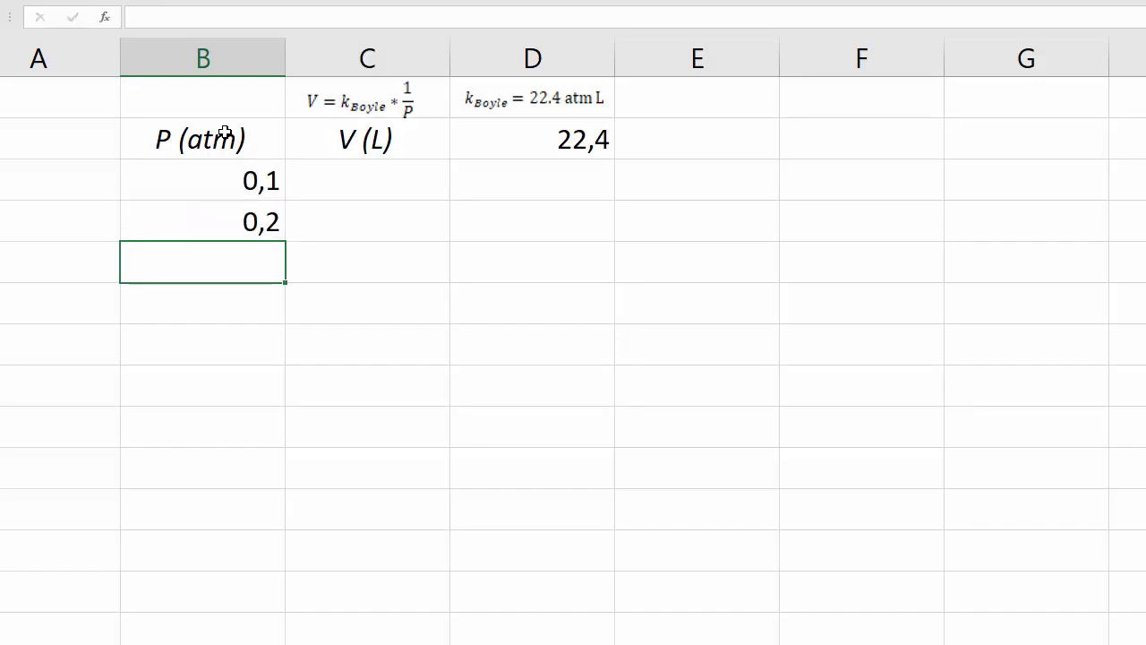
left_click_drag(215, 184, 287, 644)
- Write the volume formula =D2*1/B3 in cell C3, using the Boyle constant and the first pressure
left_click(371, 179)
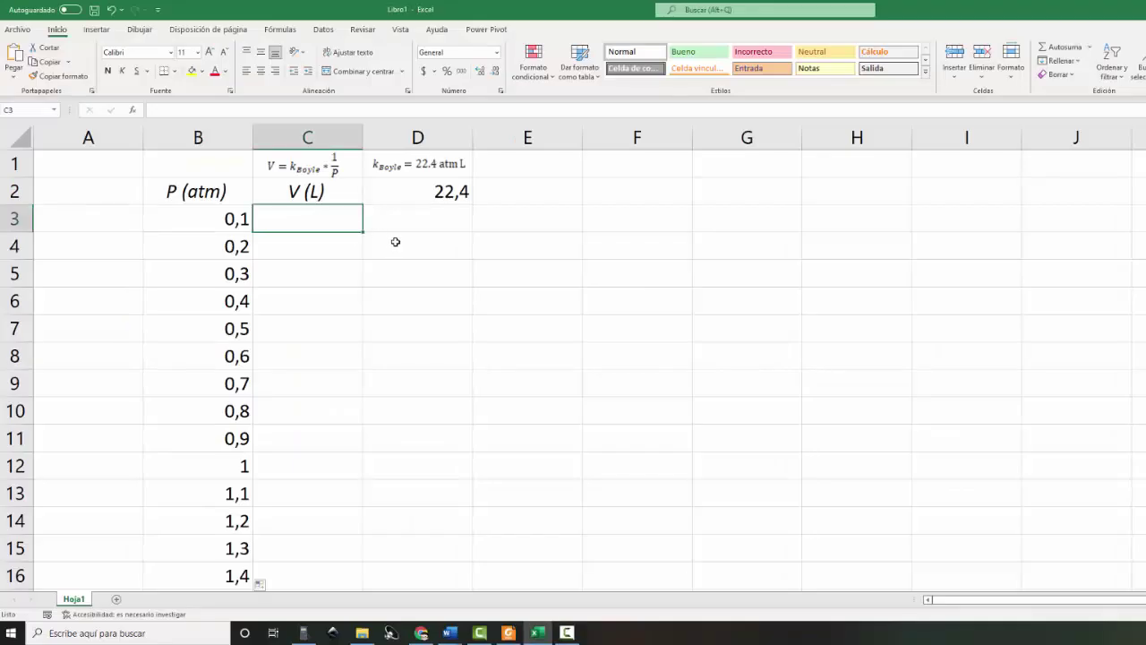
type("=")
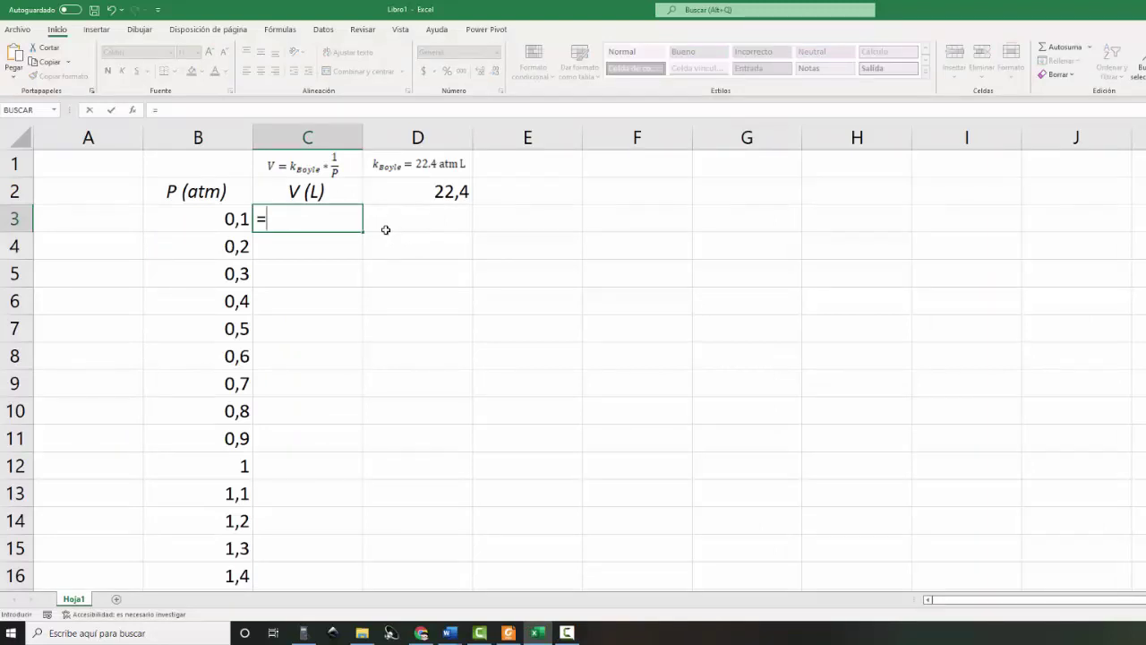
key("Right")
key("Right")
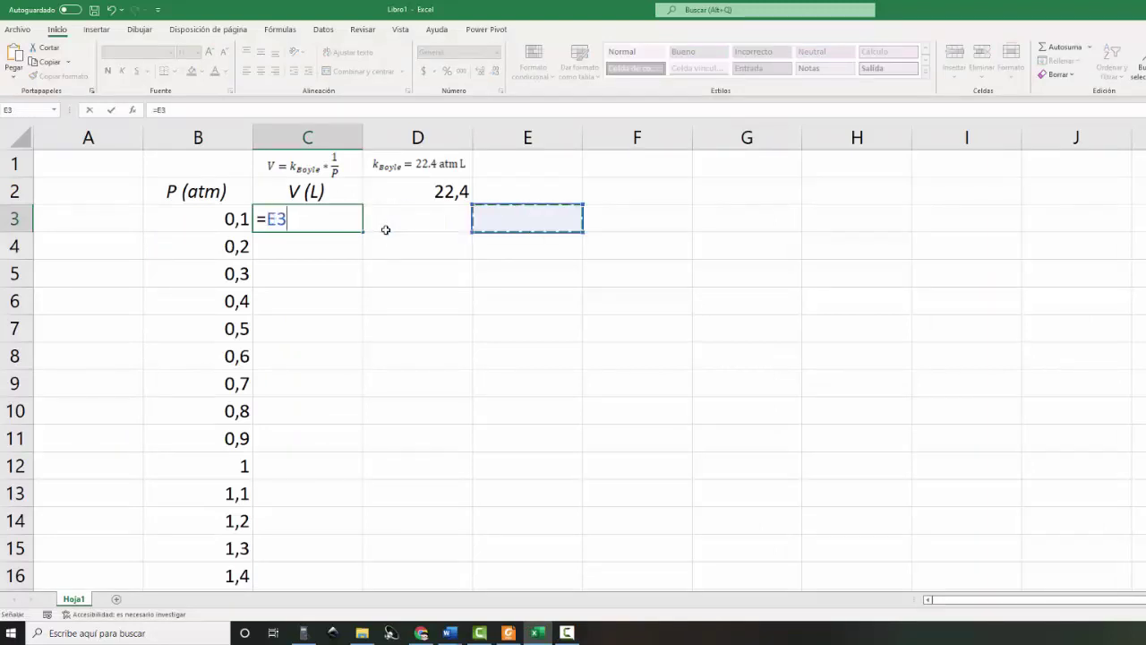
key("Left")
key("Up")
type("*")
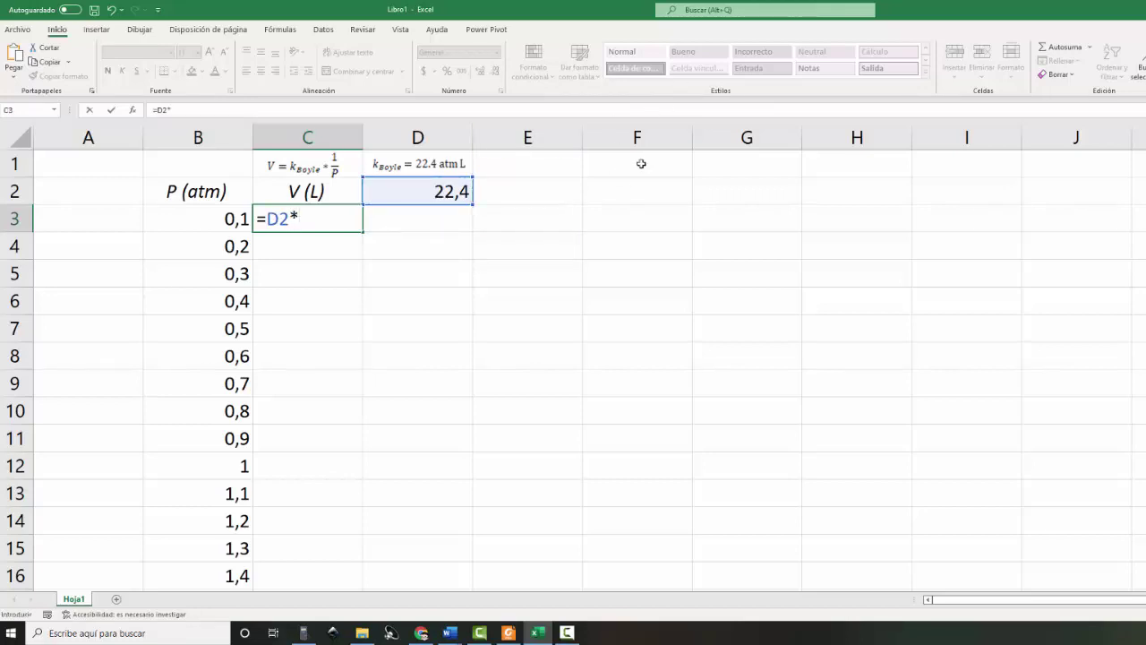
type("1/")
key("Left")
- Fix the constant's row in the C3 formula as D$2 and fill the formula down to C22
left_click(173, 109)
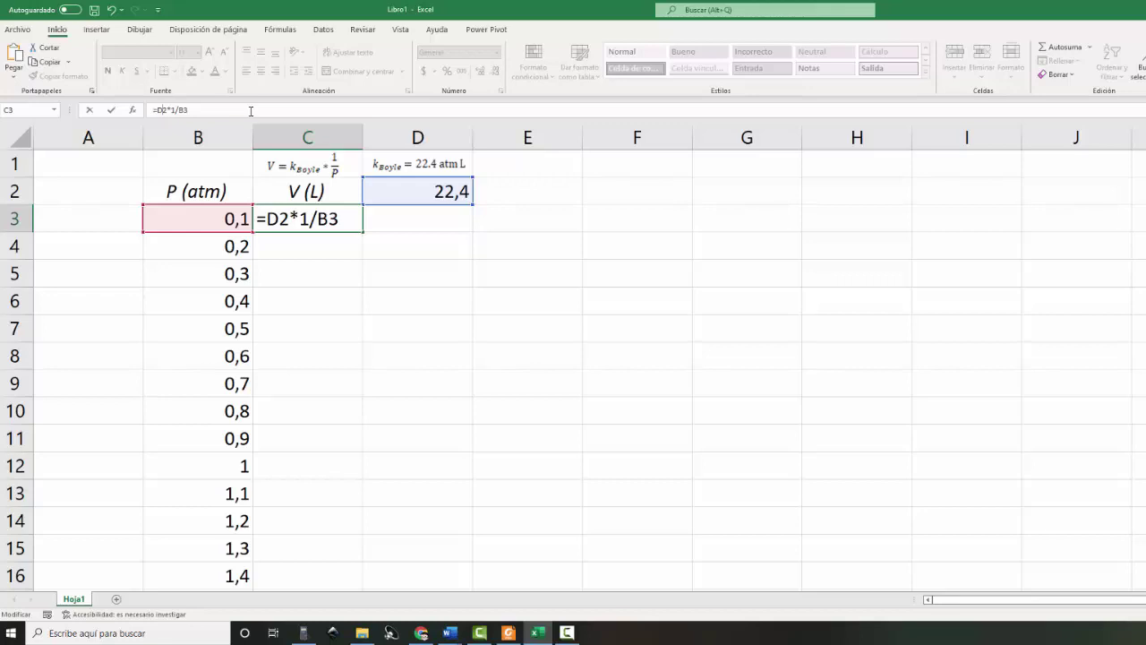
type("$")
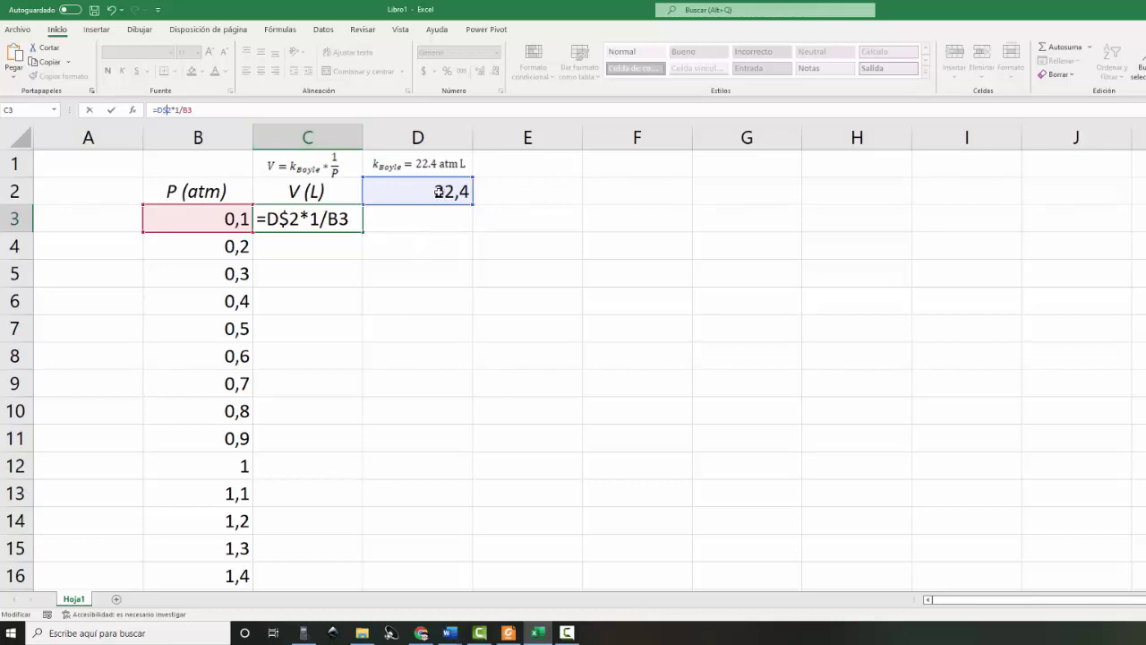
key("Return")
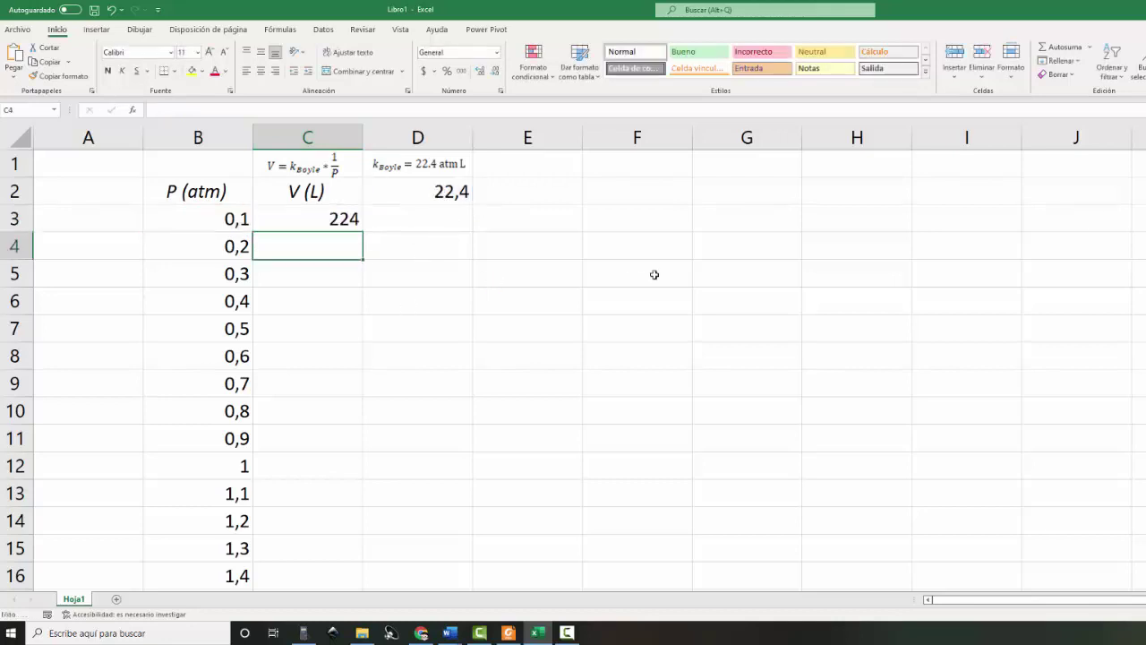
left_click(317, 220)
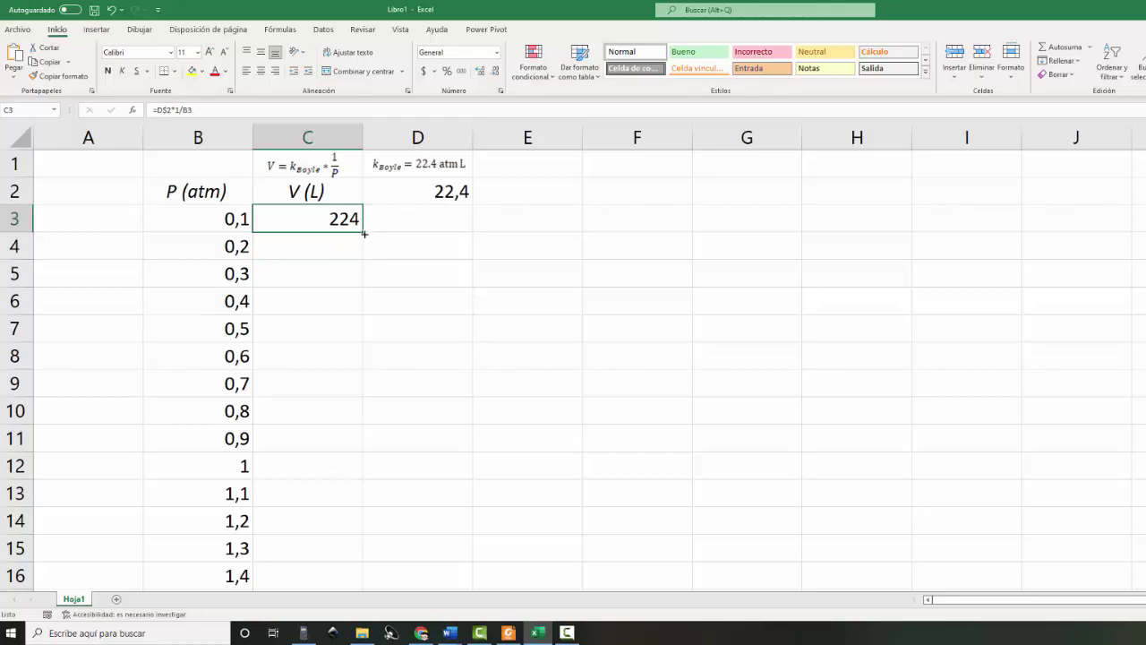
left_click_drag(364, 234, 332, 547)
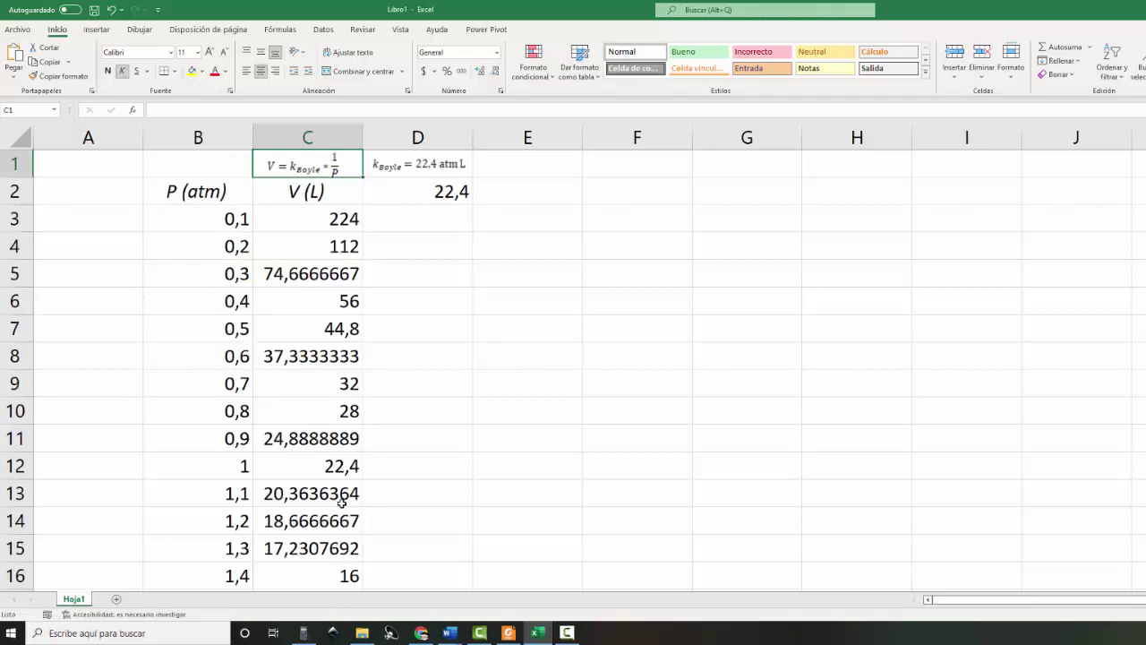
key("Right")
key("Right")
key("Left")
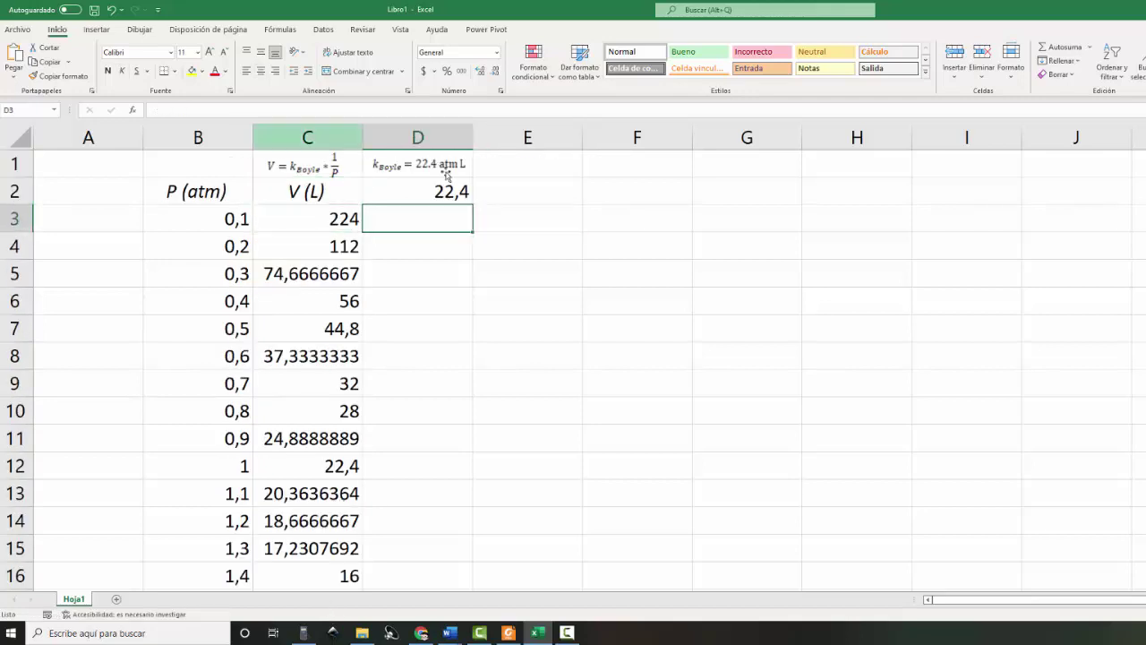
key("Right")
key("Right")
key("Right")
key("Down")
key("Down")
key("Down")
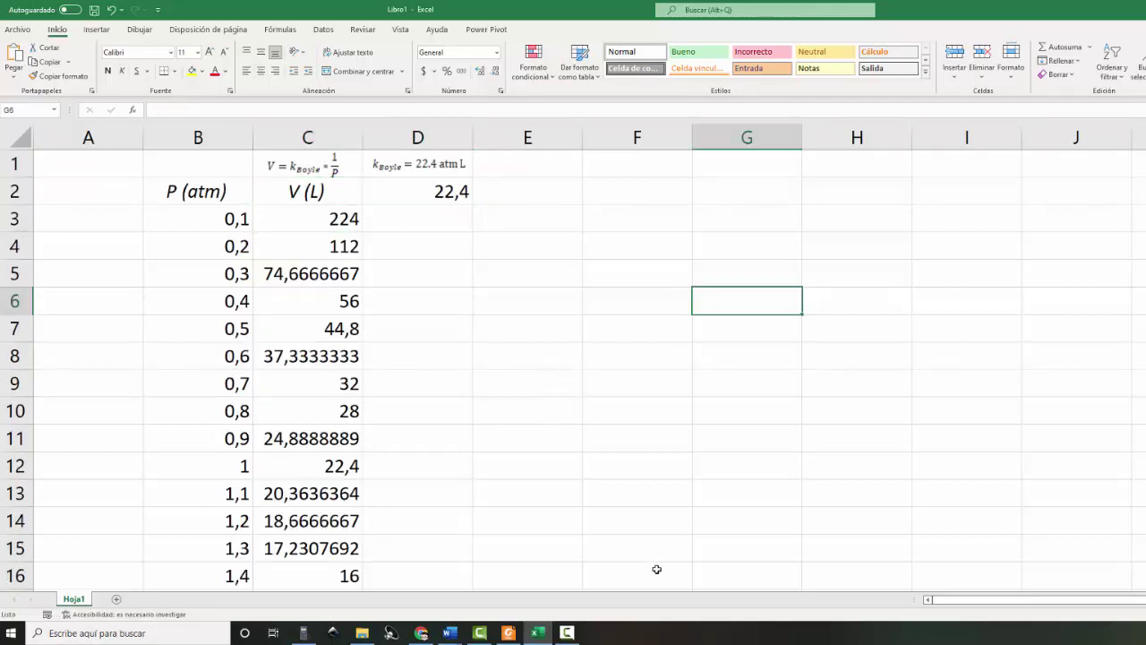
left_click(239, 198)
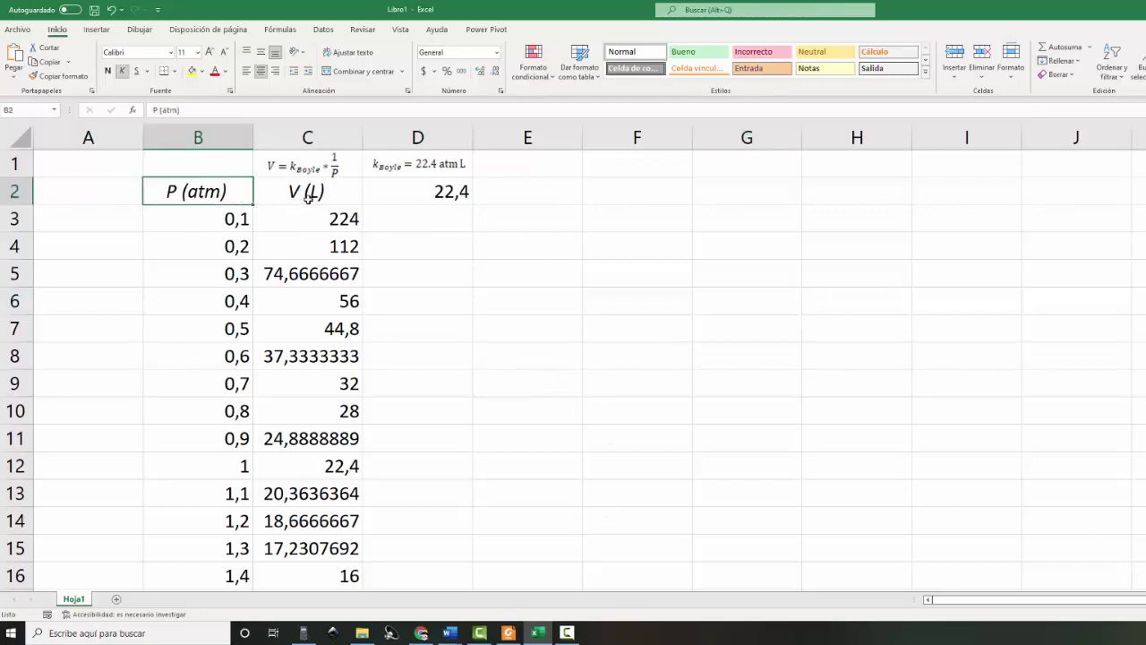
left_click(193, 229)
left_click(187, 191)
left_click(302, 192)
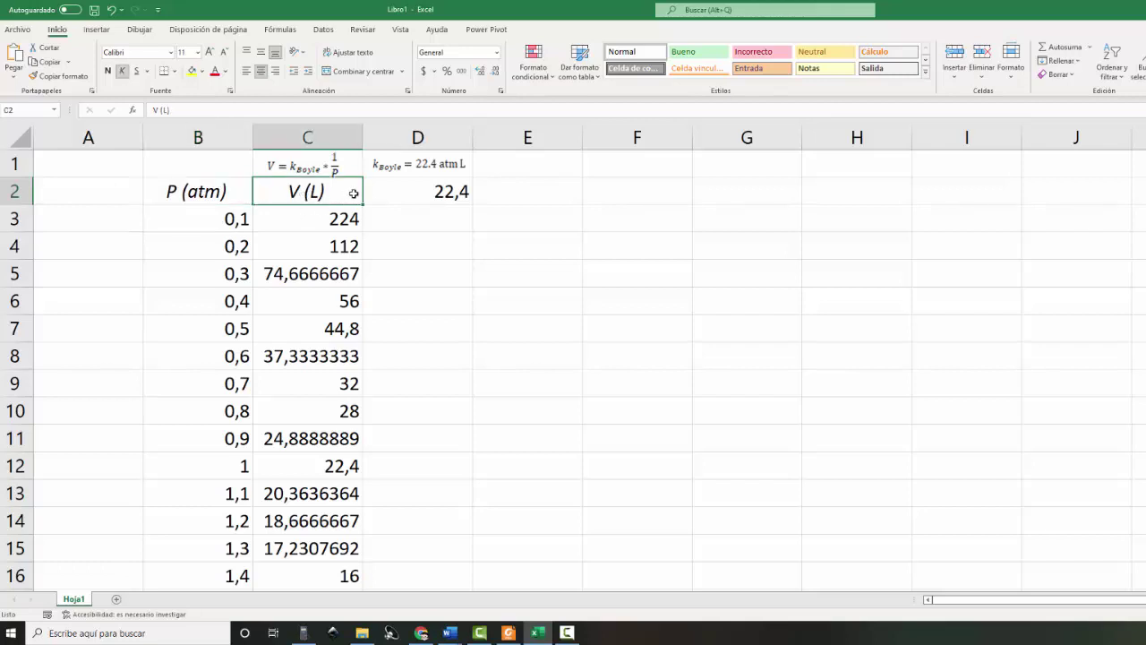
left_click(300, 247)
- Insert a scatter chart with smooth lines from B2:C22 and move it up beside the table's first rows
left_click_drag(193, 190, 296, 582)
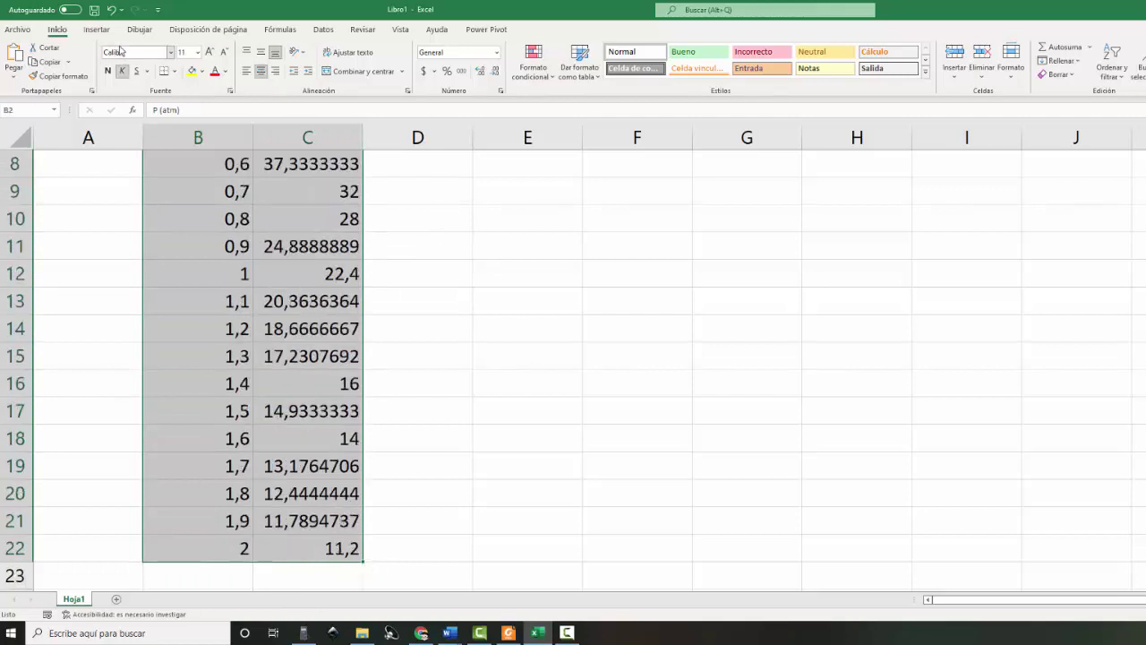
left_click(96, 29)
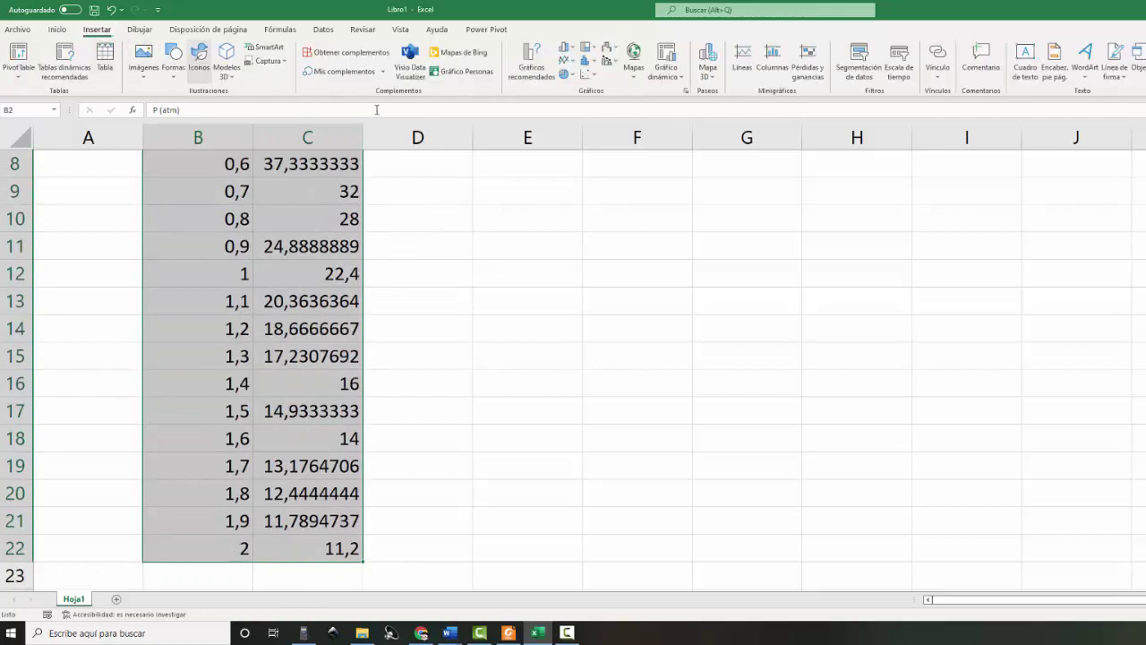
left_click(591, 77)
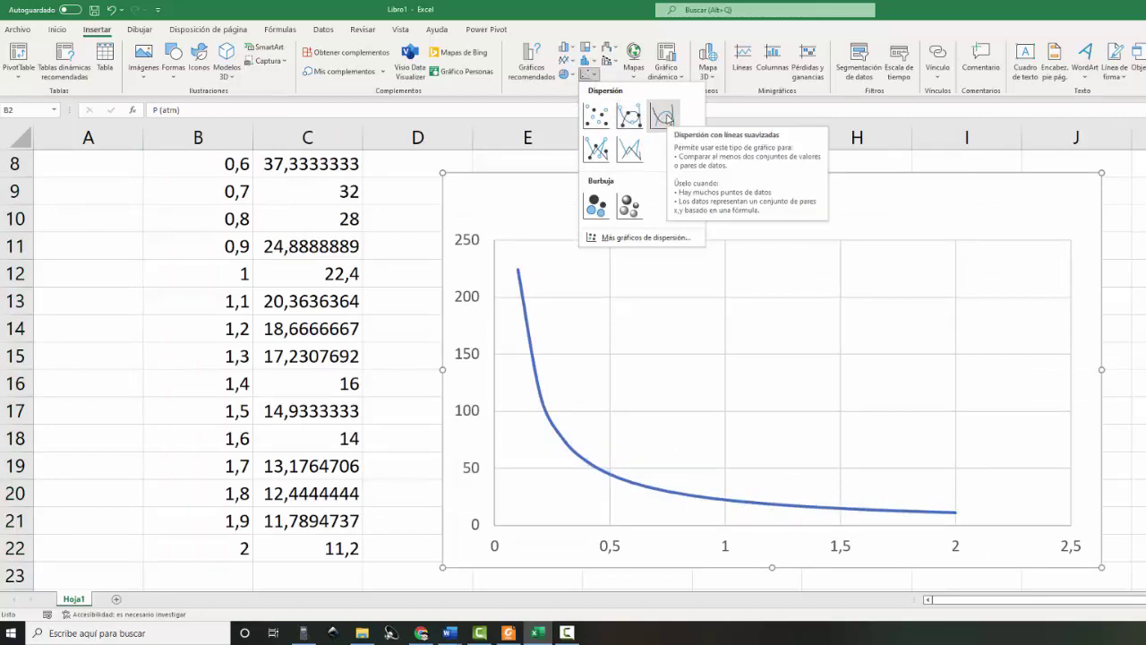
left_click(665, 116)
scroll(602, 276, "up", 3)
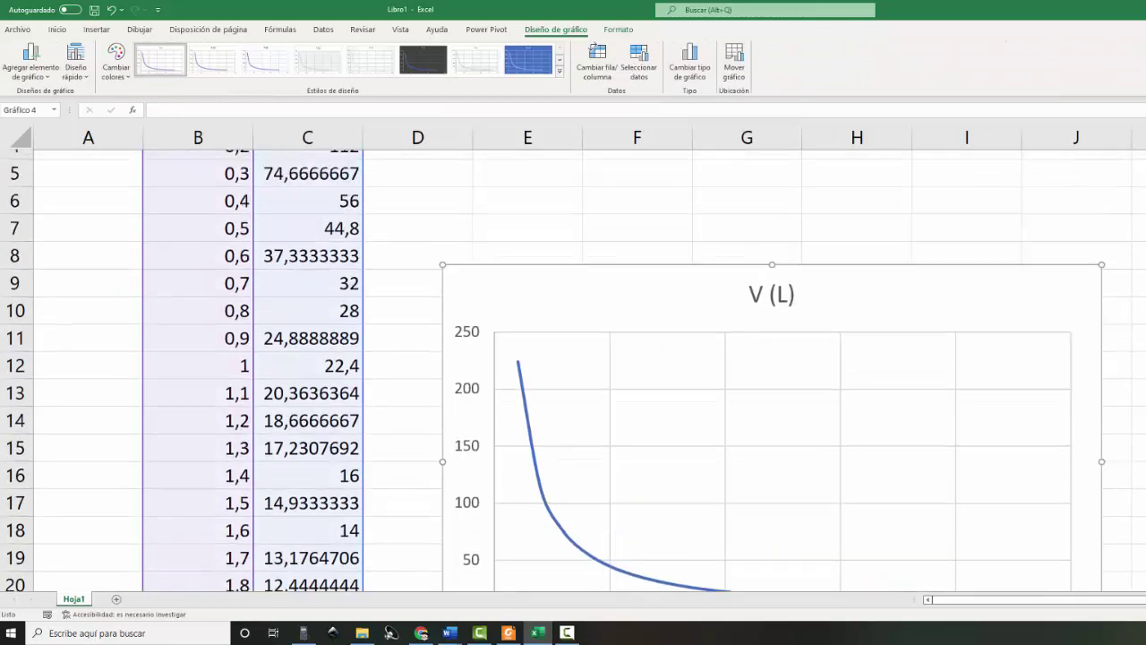
left_click_drag(582, 363, 676, 191)
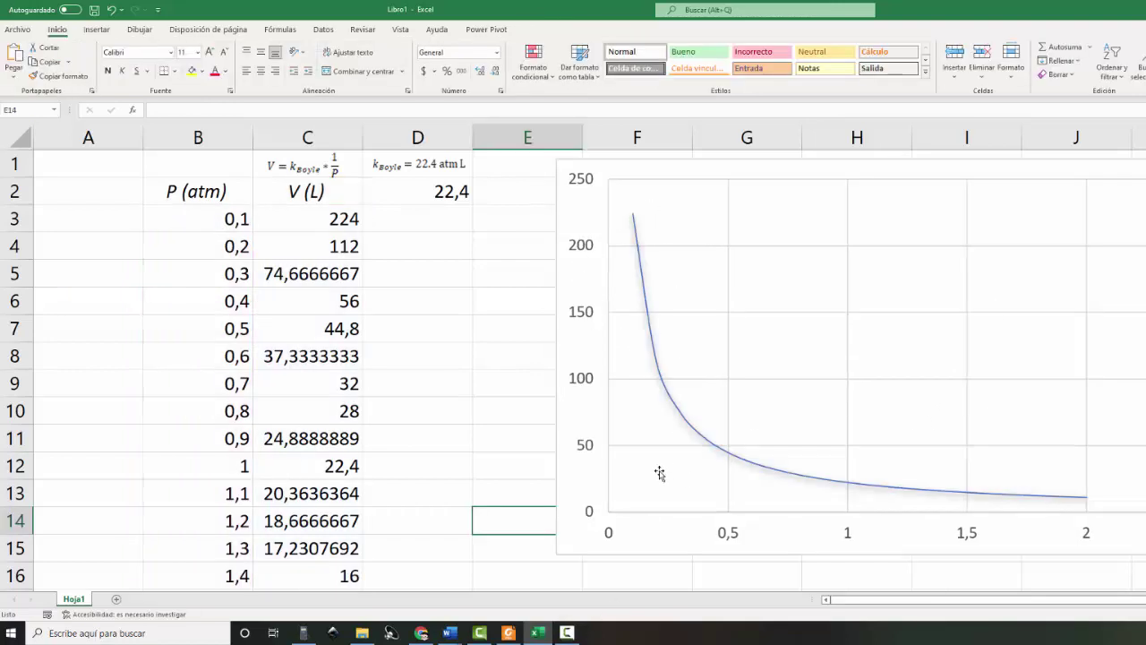
- Set the maximum bound of the chart's horizontal axis to 2
left_click(729, 535)
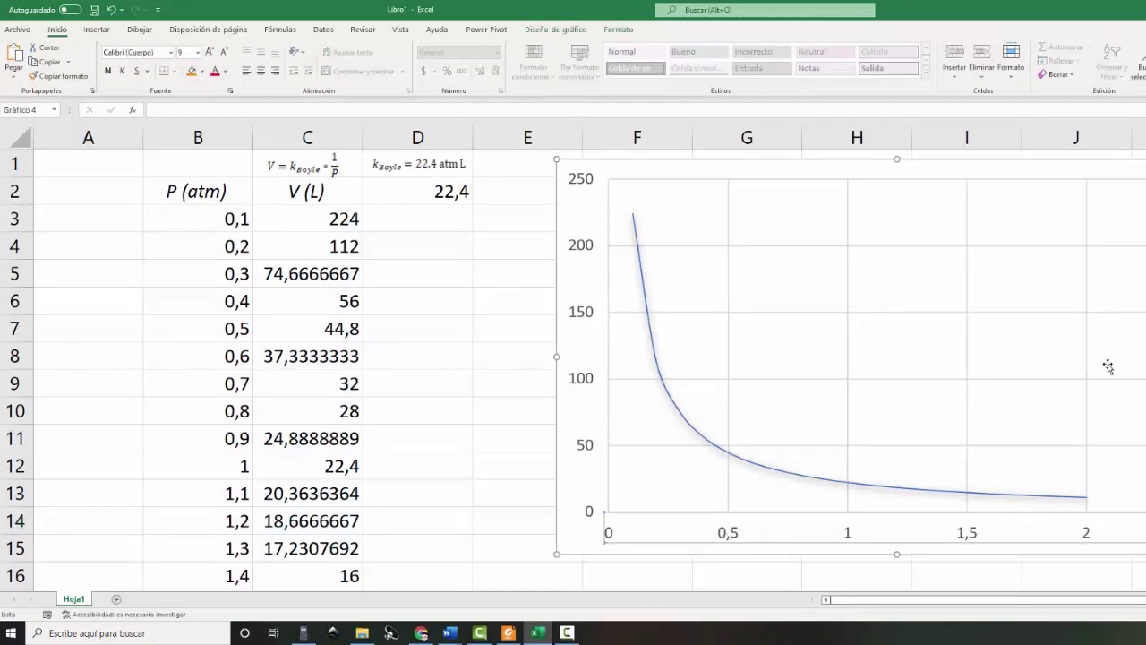
right_click(733, 535)
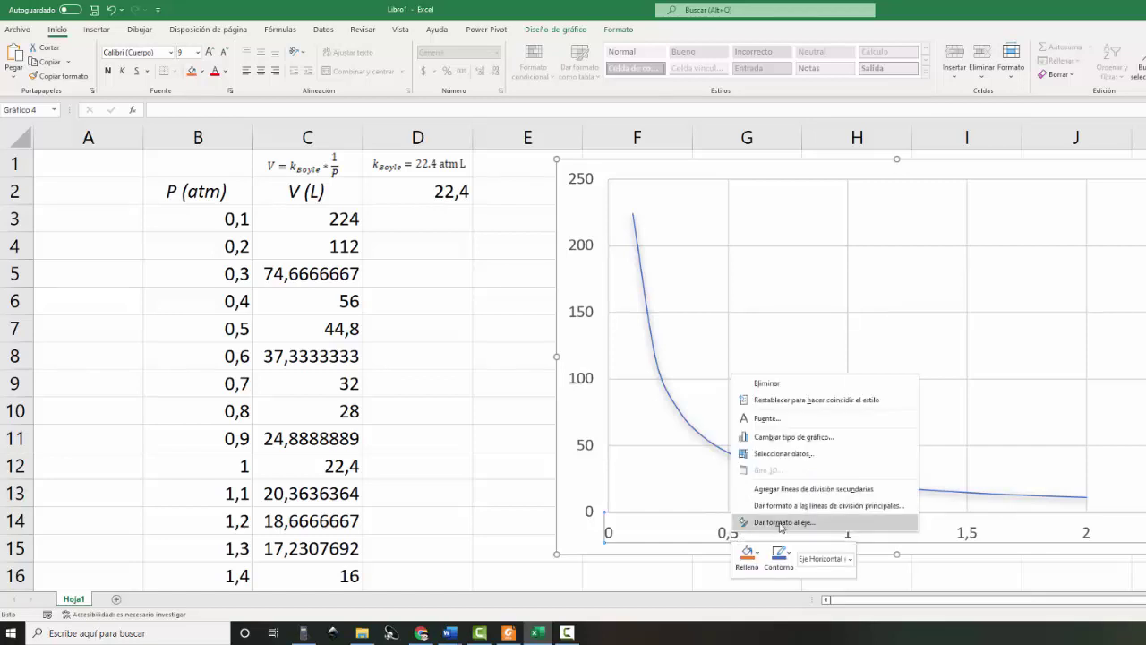
key("Escape")
double_click(782, 527)
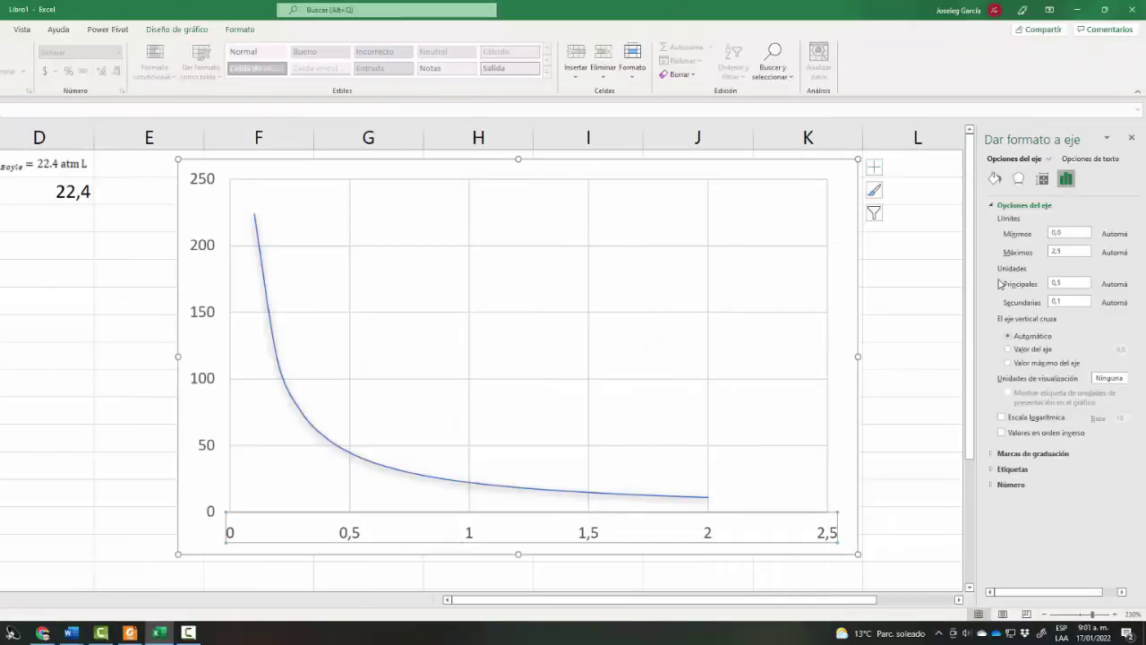
left_click(1071, 254)
left_click_drag(1072, 257, 1009, 256)
left_click(134, 242)
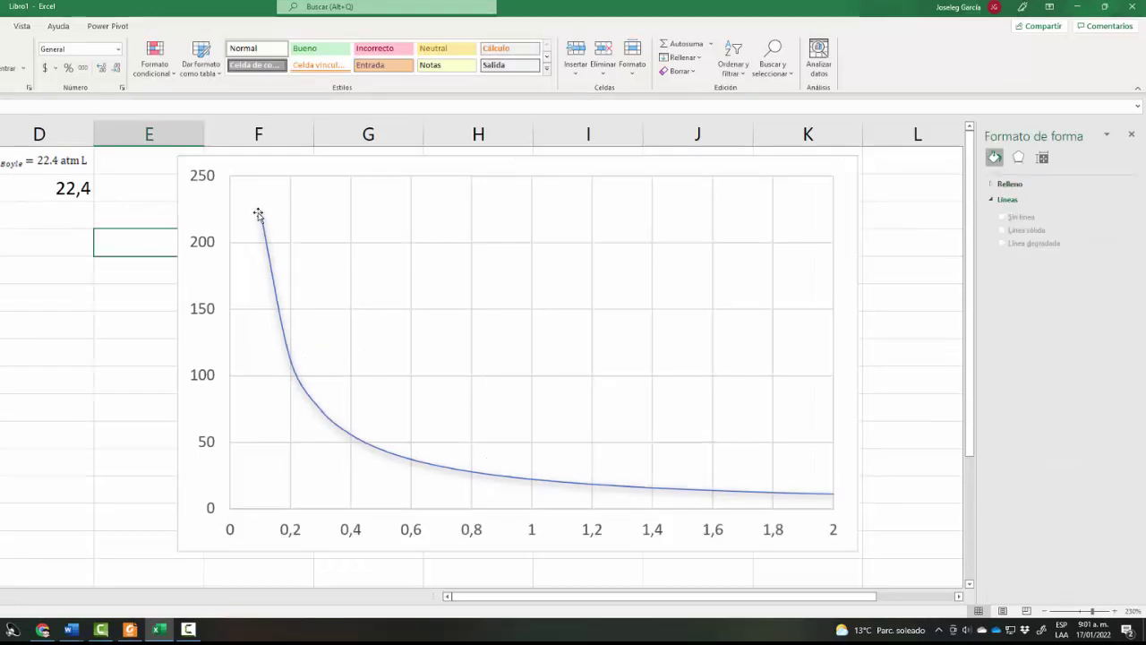
- Check the first volume in cell C3 against the upper limit of the chart's vertical axis
left_click(208, 182)
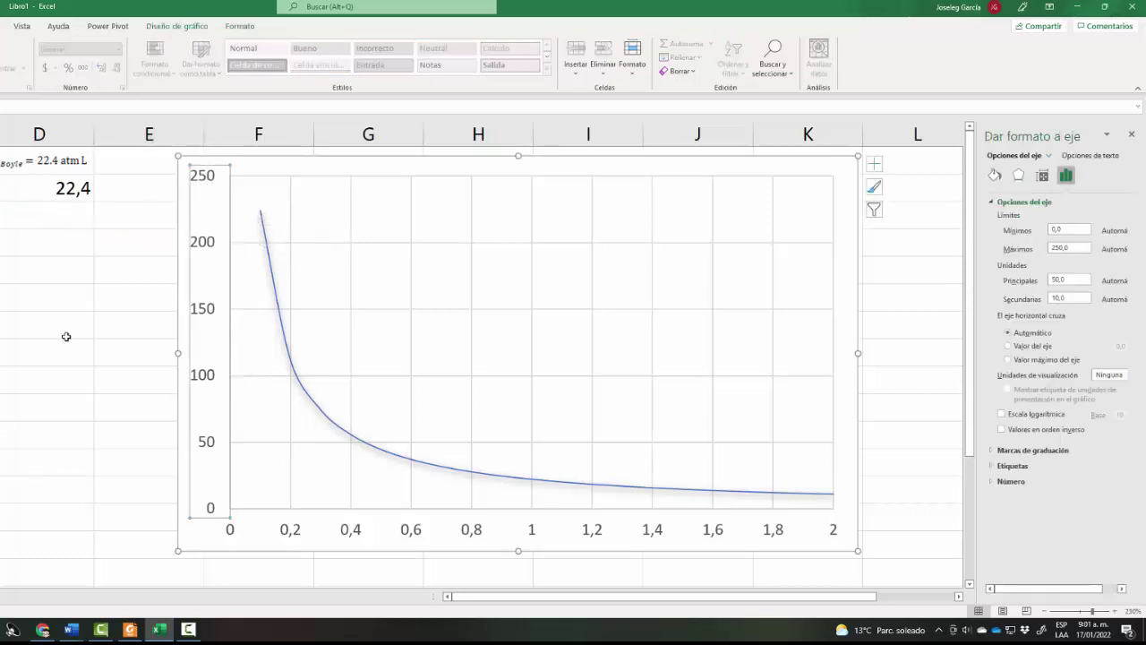
left_click(23, 283)
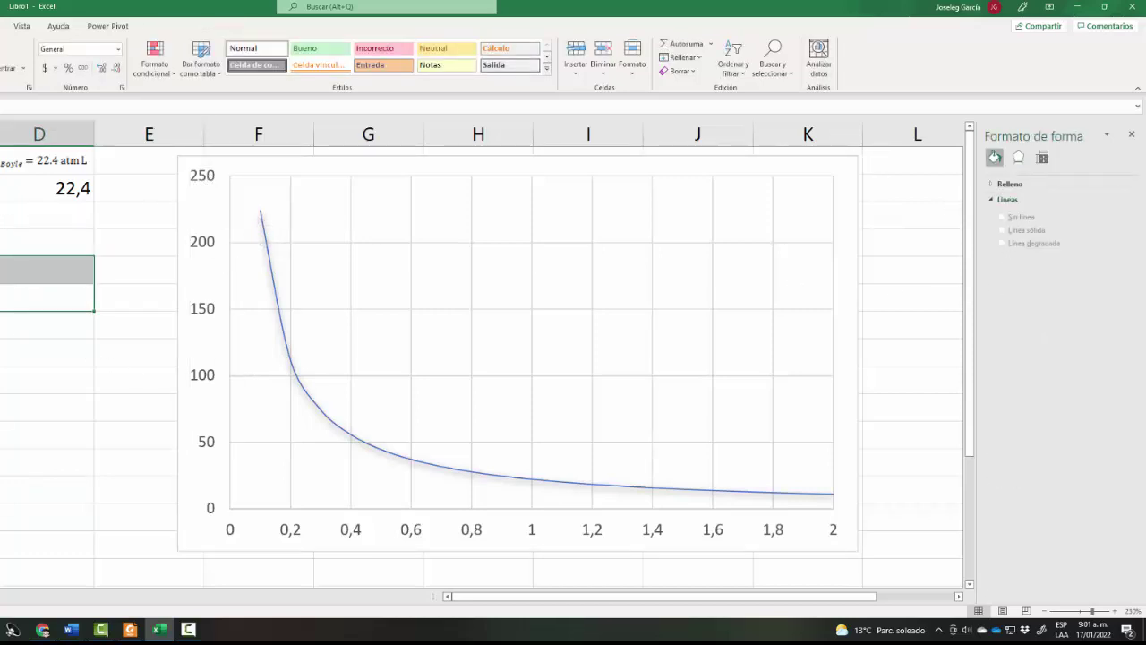
key("Left")
key("Up")
key("Up")
key("Up")
key("Up")
key("Up")
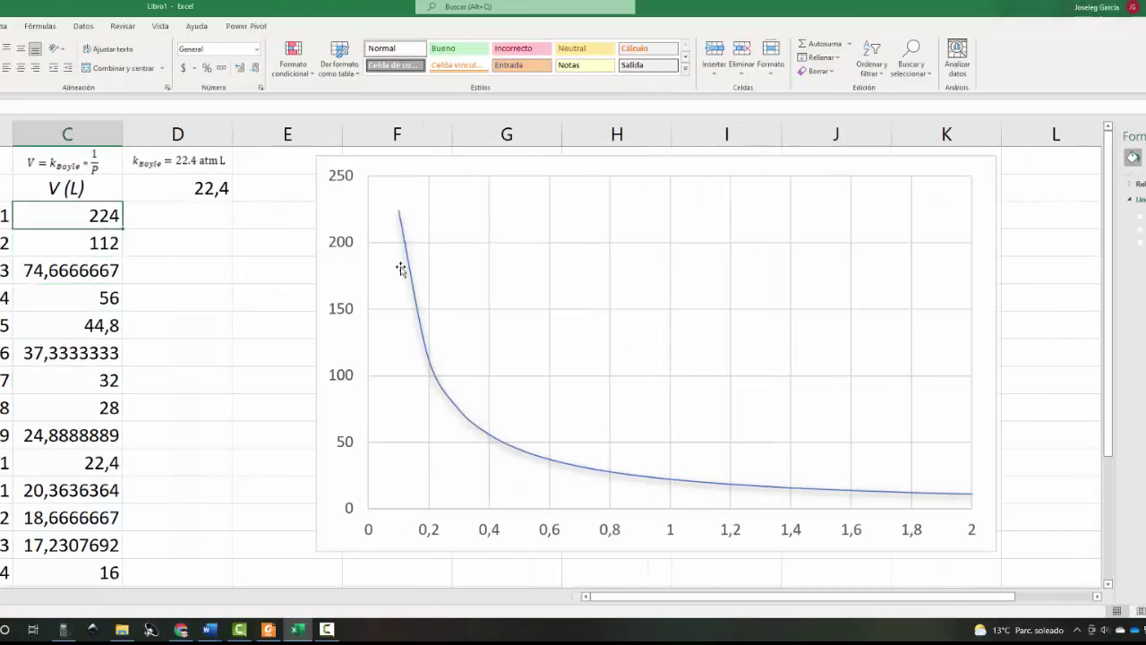
- Set the maximum bound of the chart's vertical axis to 224
left_click(345, 188)
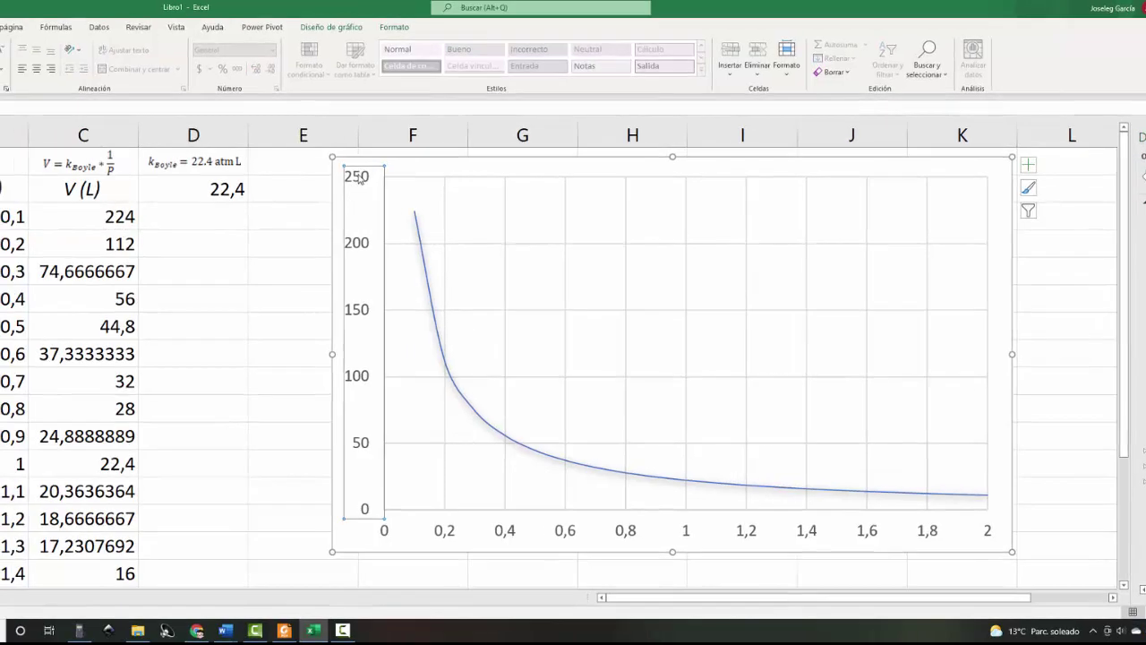
right_click(357, 177)
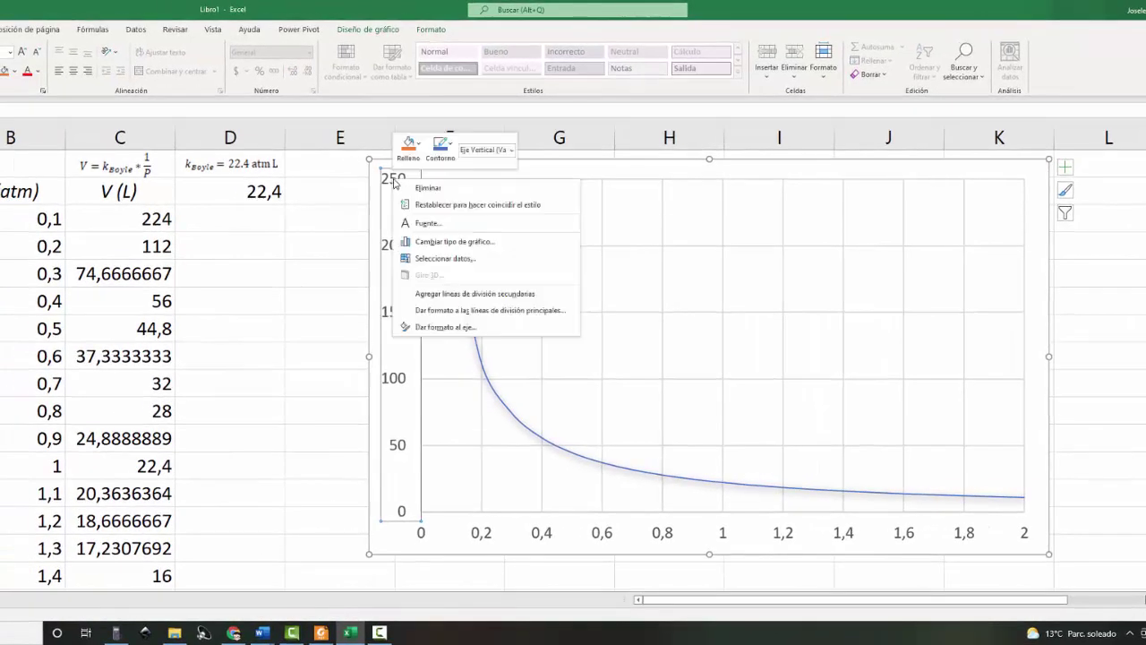
left_click(441, 328)
left_click(1021, 252)
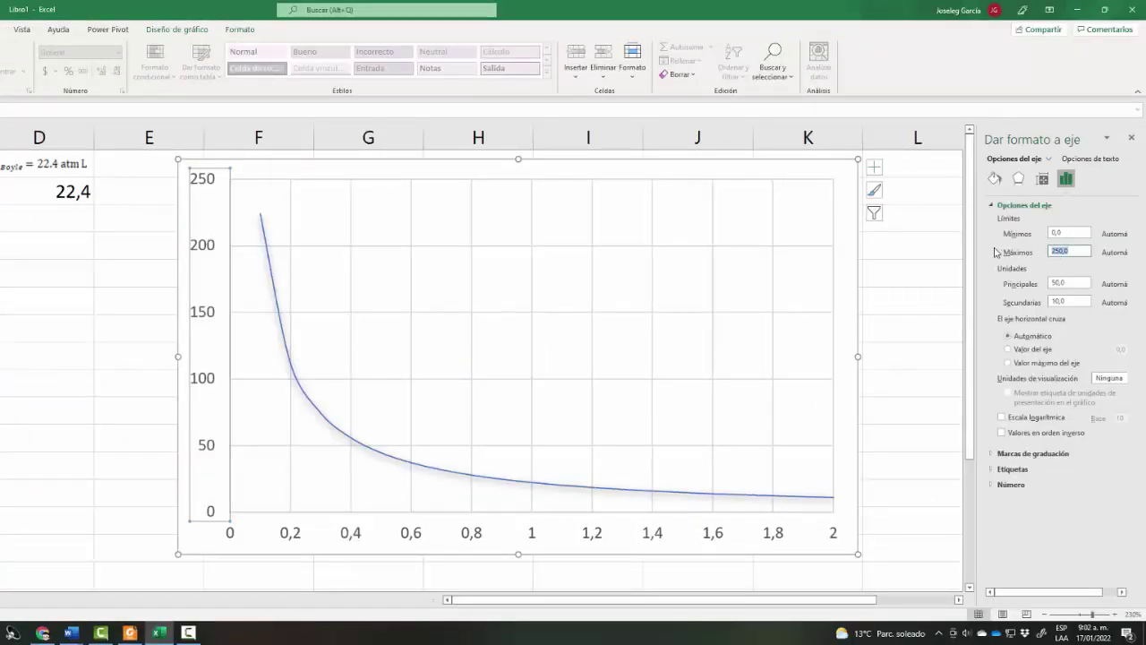
type("224")
key("Return")
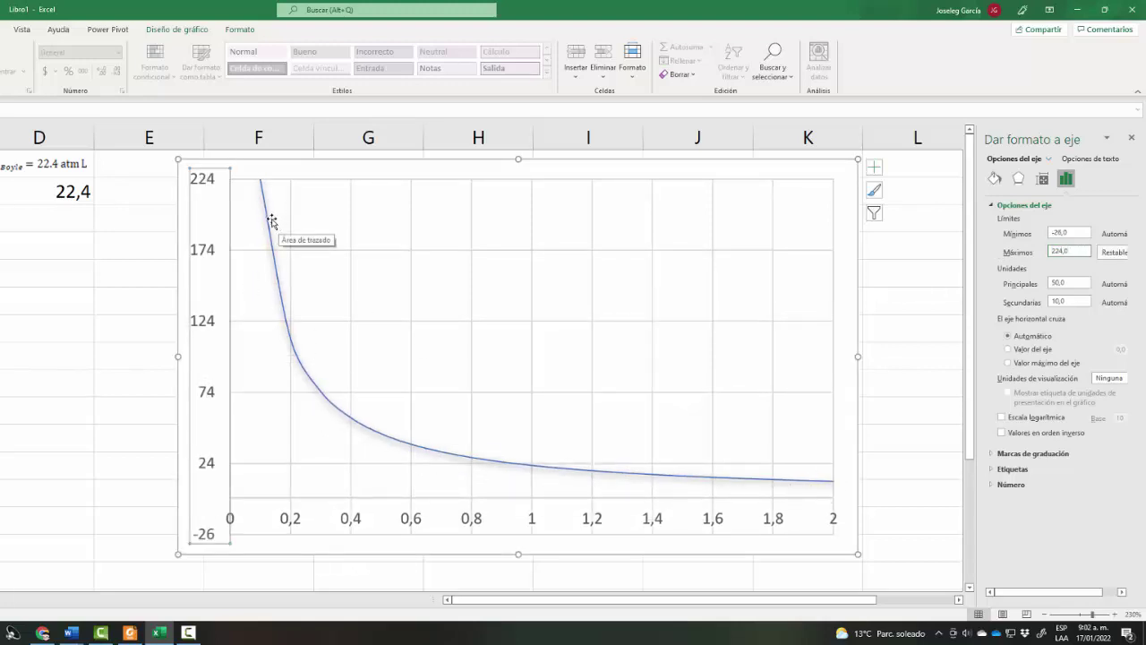
left_click(114, 331)
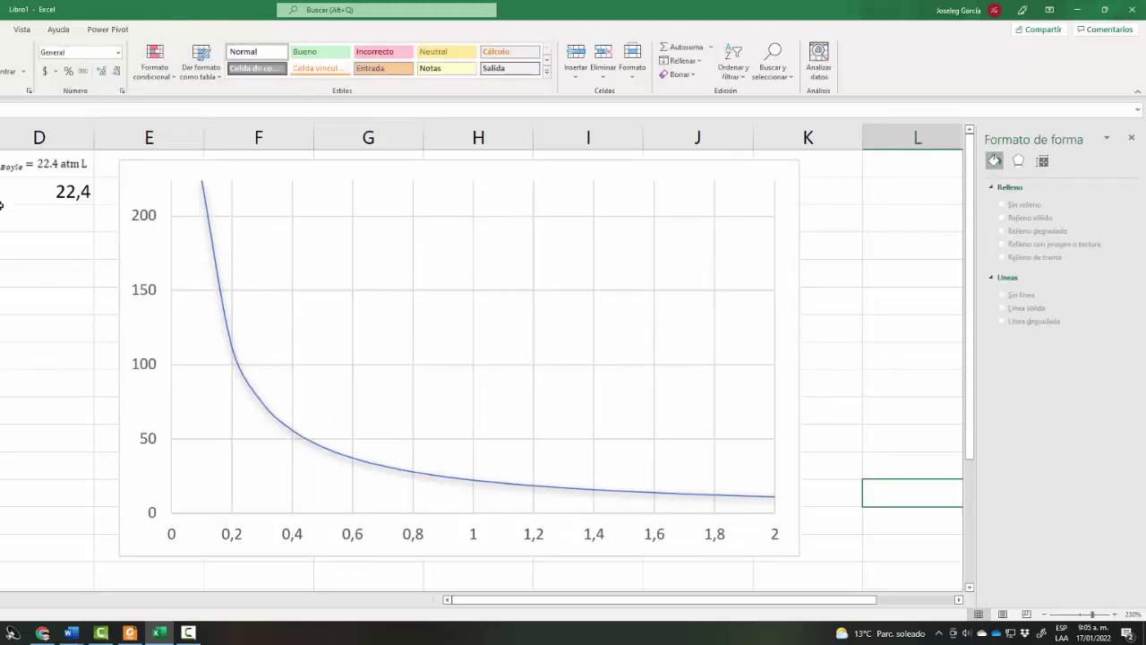
- Insert a text box above the chart's vertical axis and give it no fill and no outline
scroll(533, 77, "down", 1)
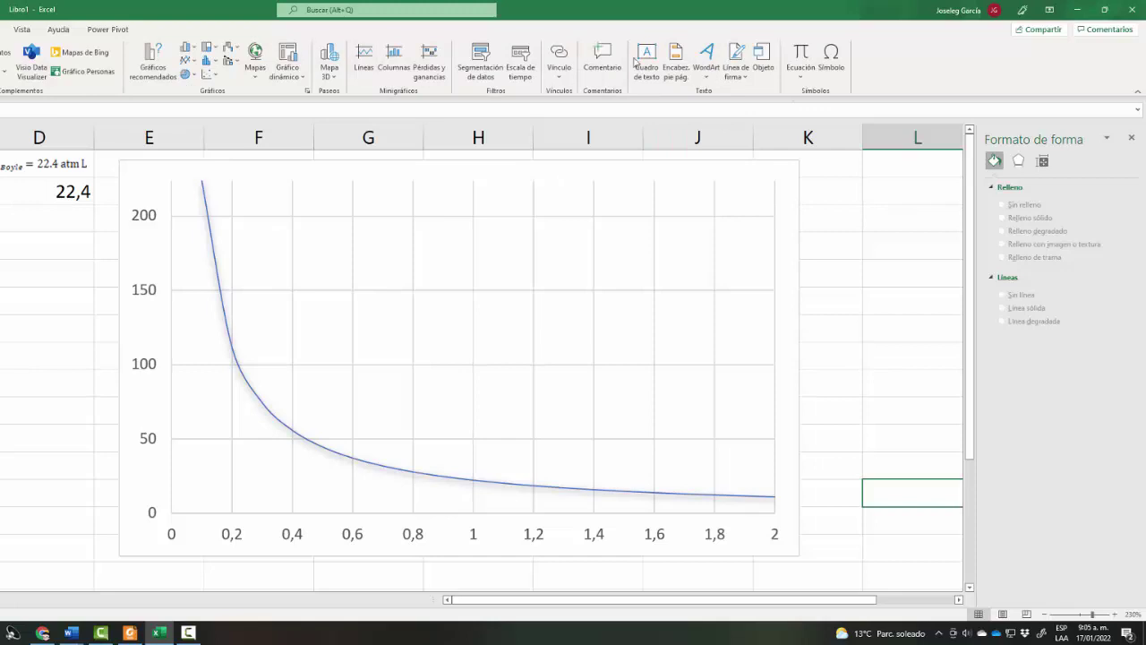
left_click(652, 56)
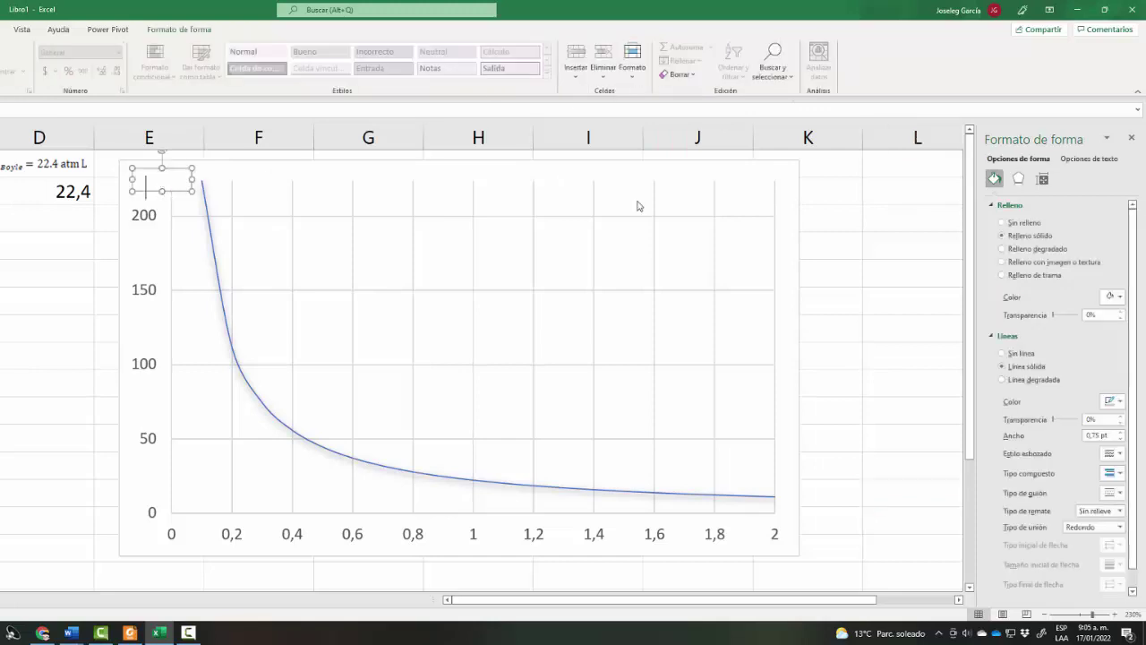
left_click(1002, 222)
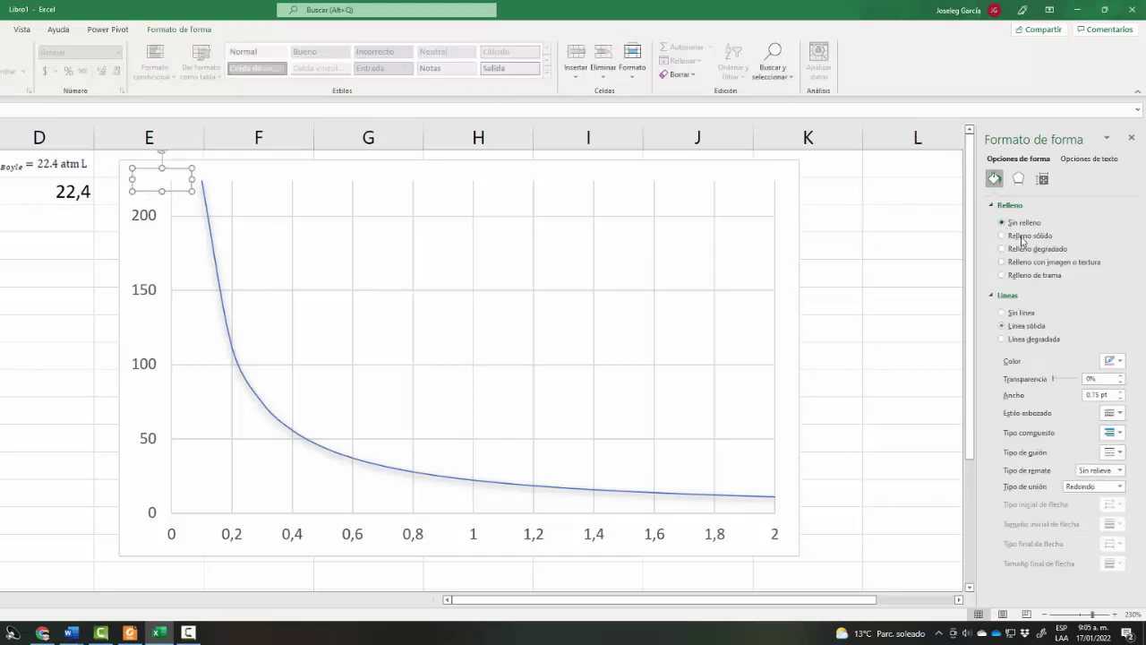
left_click(1002, 312)
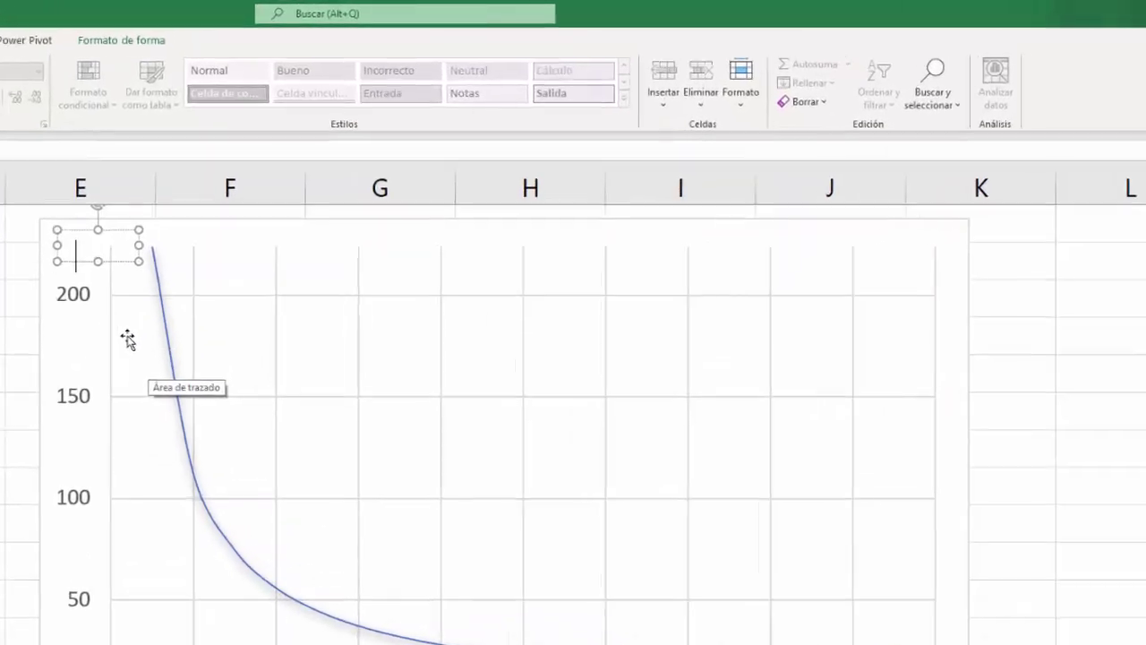
- Label the vertical axis V(L) in the text box, convert the V to an equation symbol, and align the label above the axis values
type("V(L)")
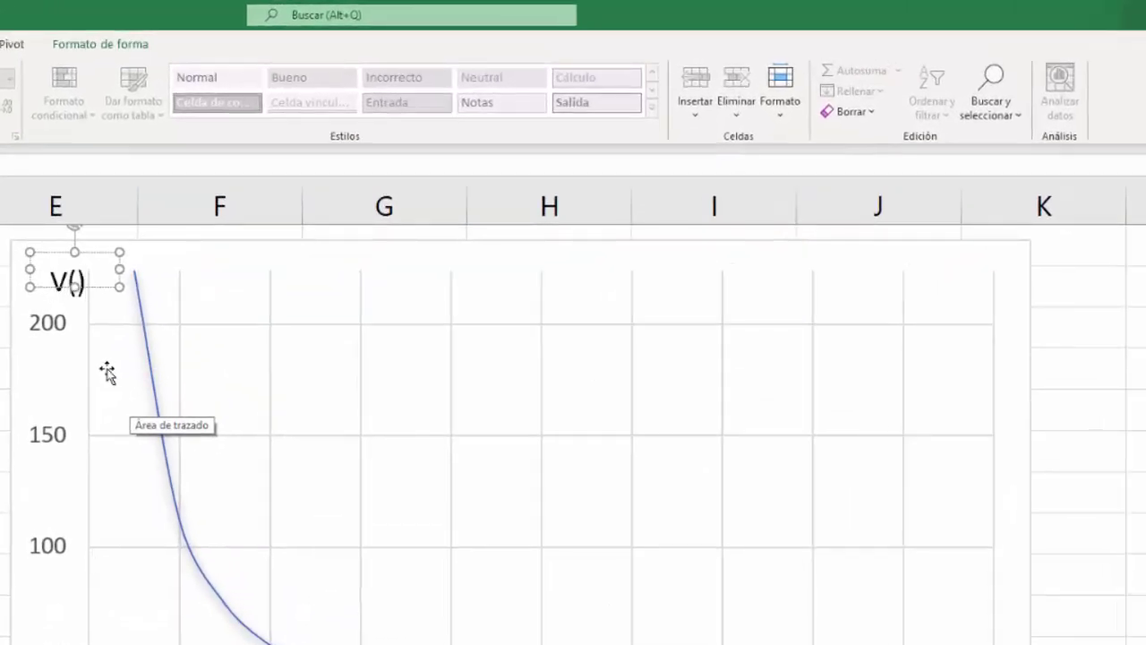
double_click(56, 283)
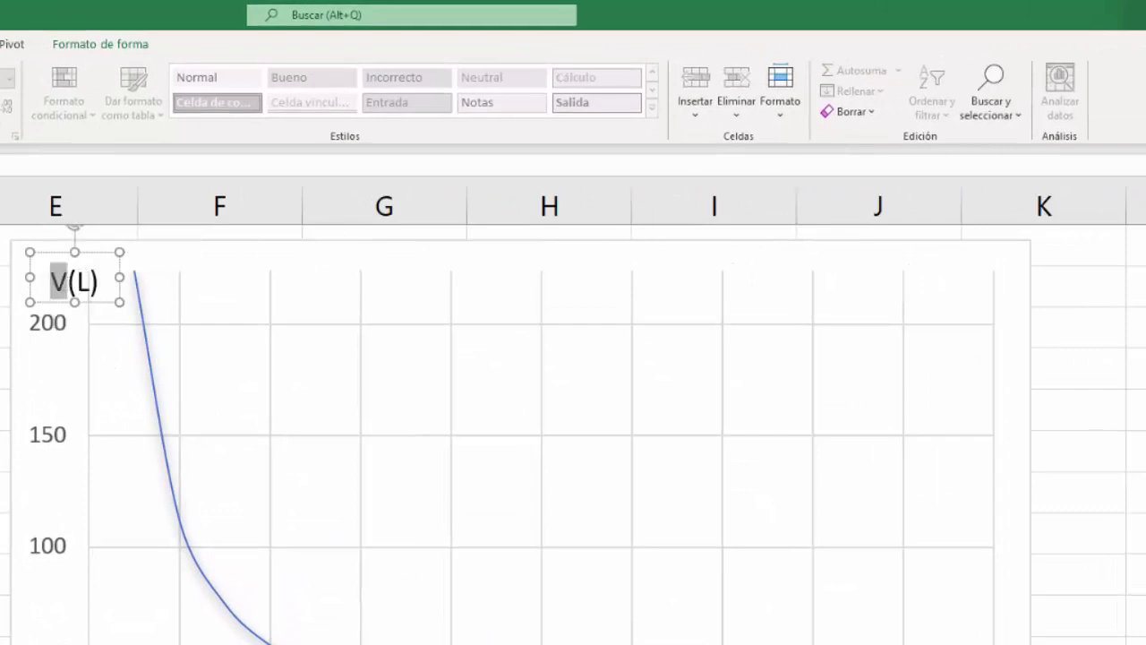
key("alt+b")
left_click(1032, 85)
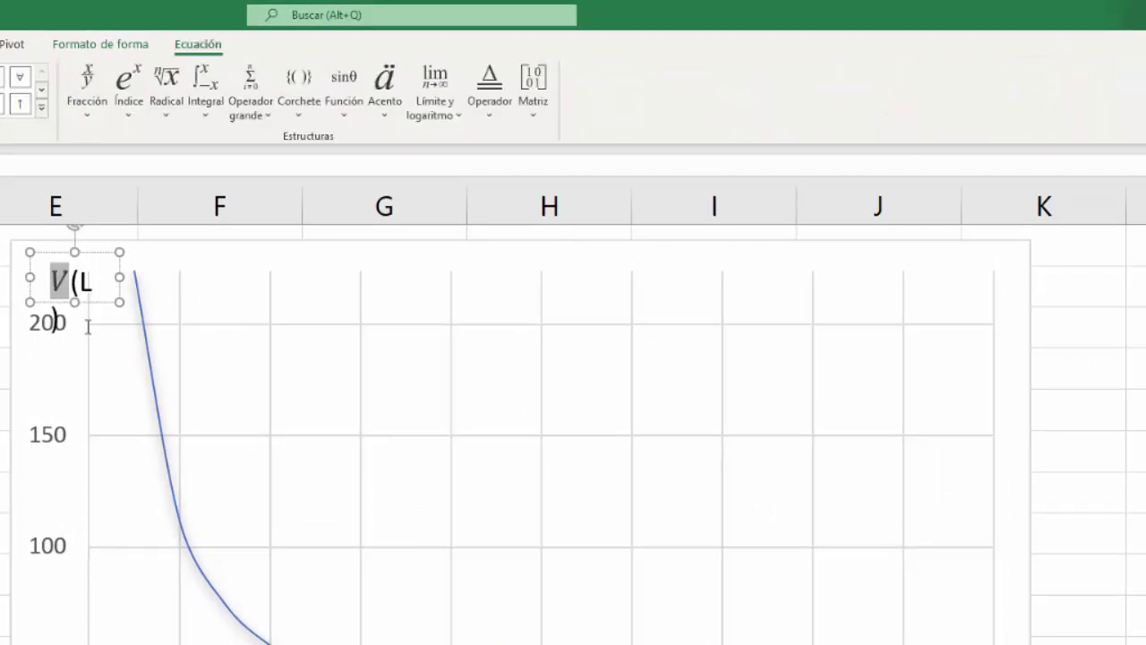
left_click_drag(121, 278, 86, 301)
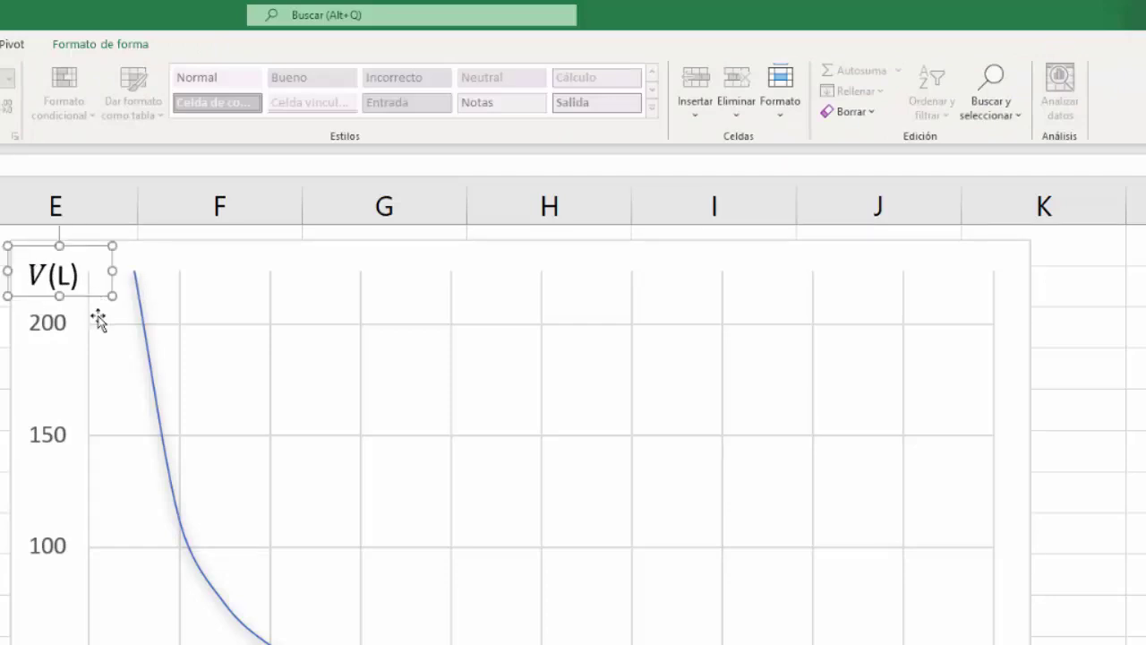
- Duplicate the V(L) label and place the copy at the far end of the chart's horizontal axis
key("ctrl+c")
key("ctrl+v")
left_click_drag(269, 240, 972, 630)
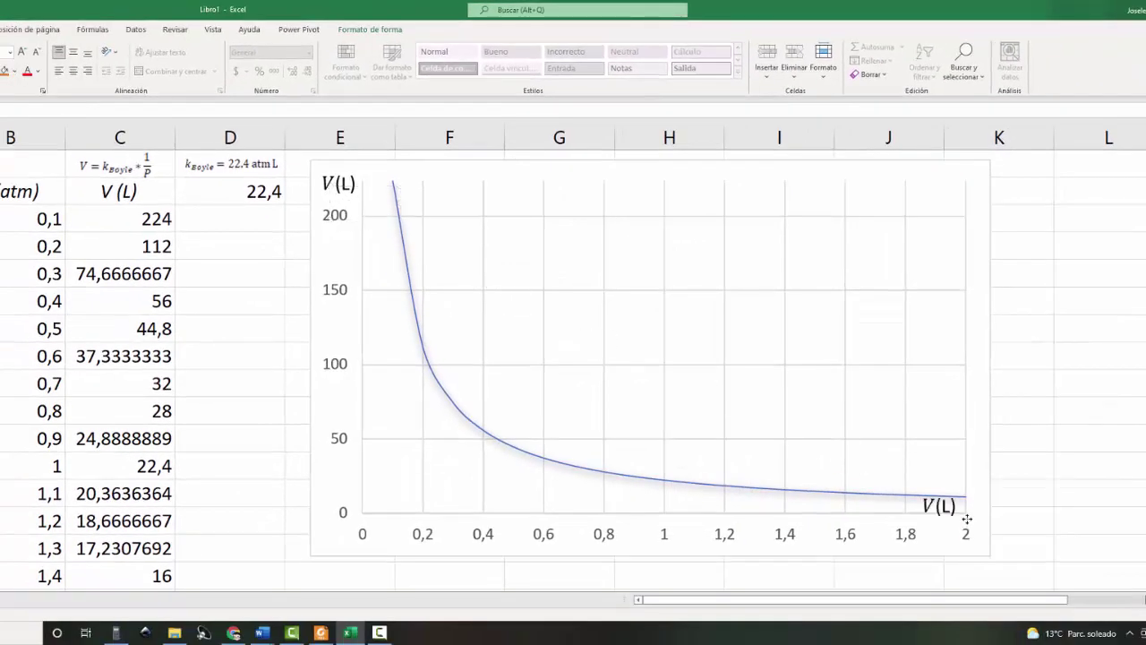
- Change the copied label on the horizontal axis to P(atm), keeping the P as an equation symbol
left_click(961, 541)
double_click(932, 529)
type("P")
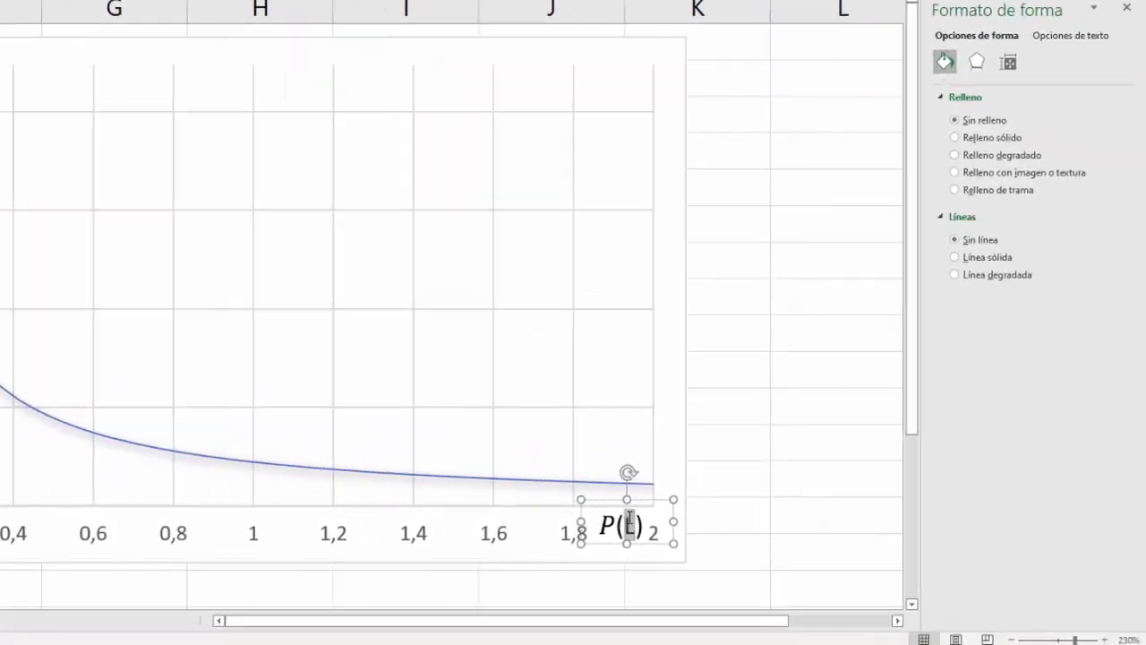
key("BackSpace")
type("atm")
left_click(650, 568)
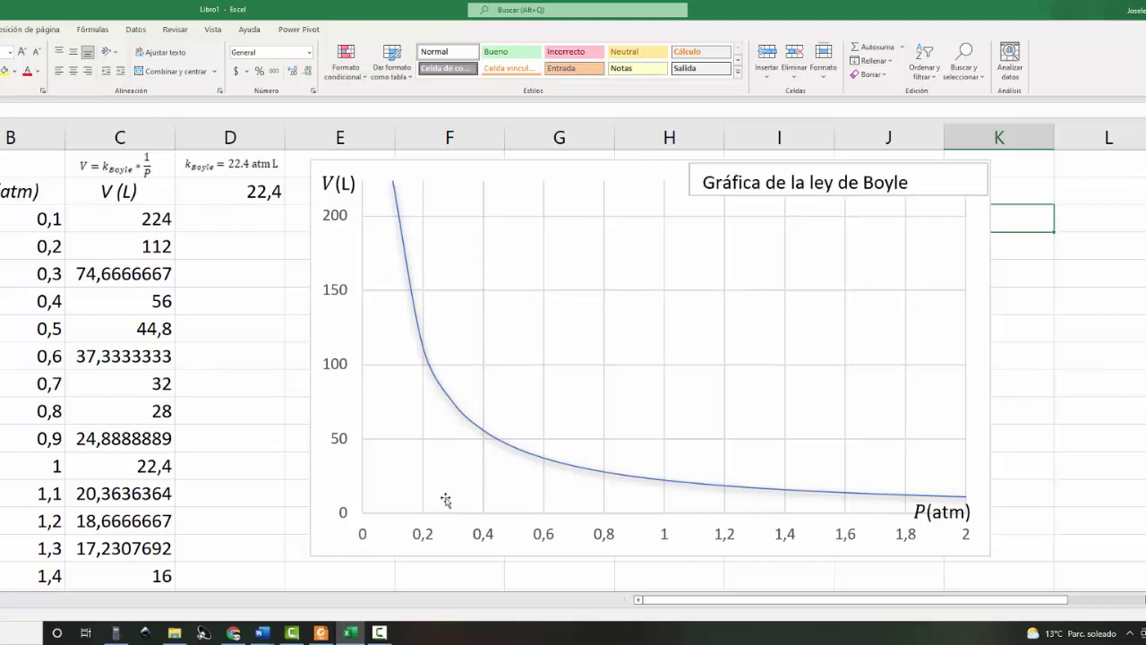
left_click(205, 378)
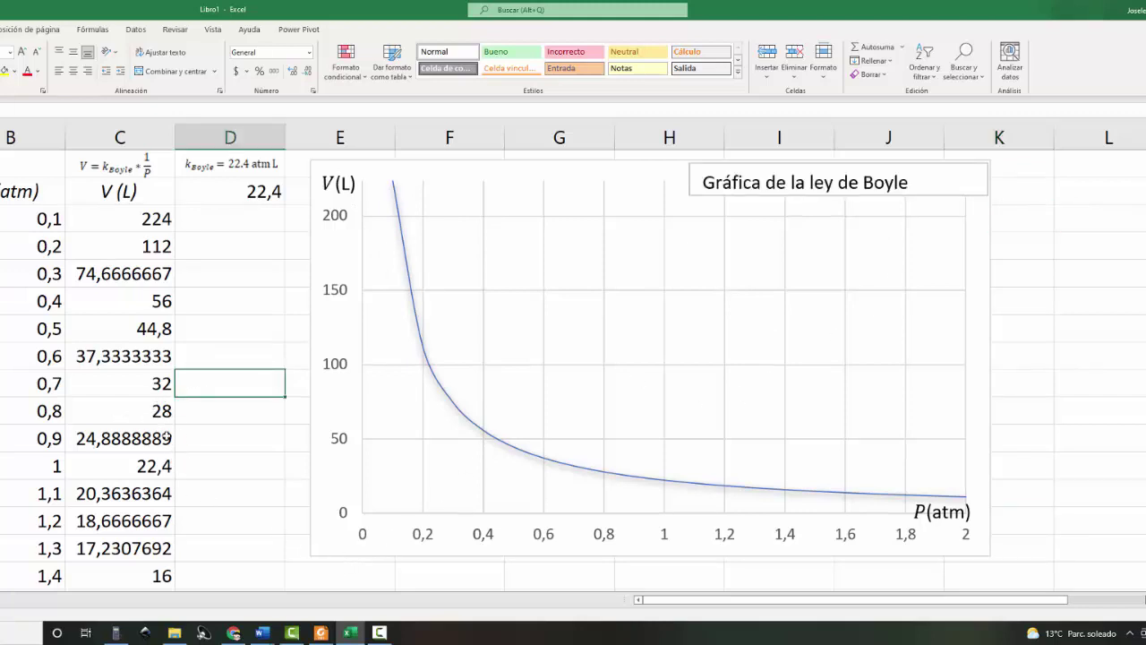
left_click(233, 310)
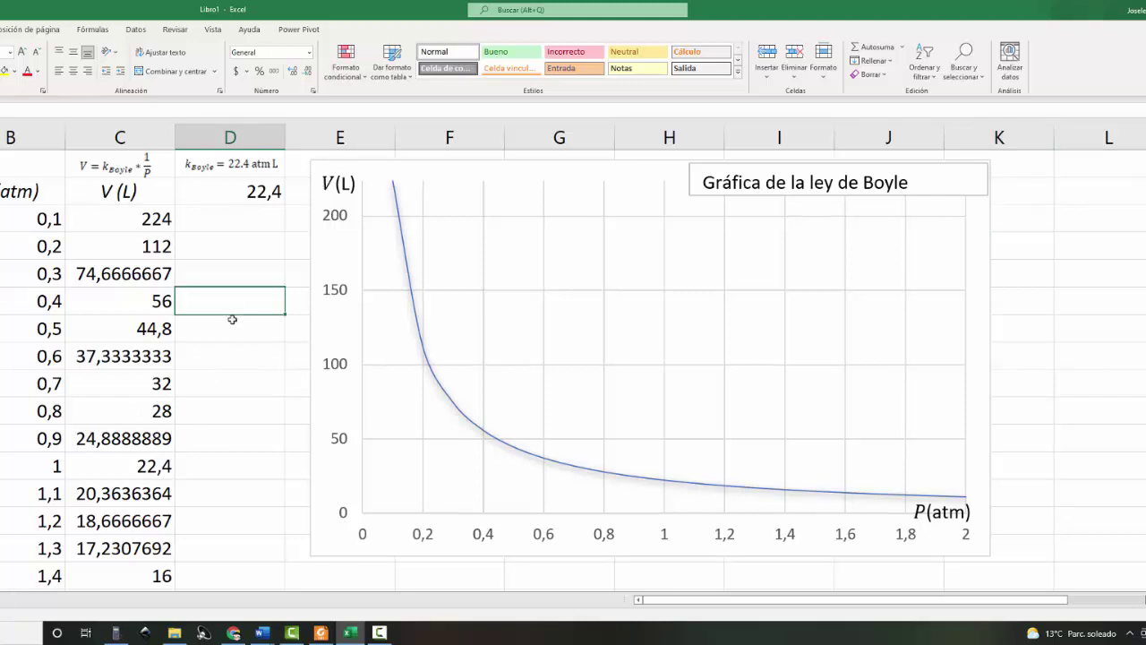